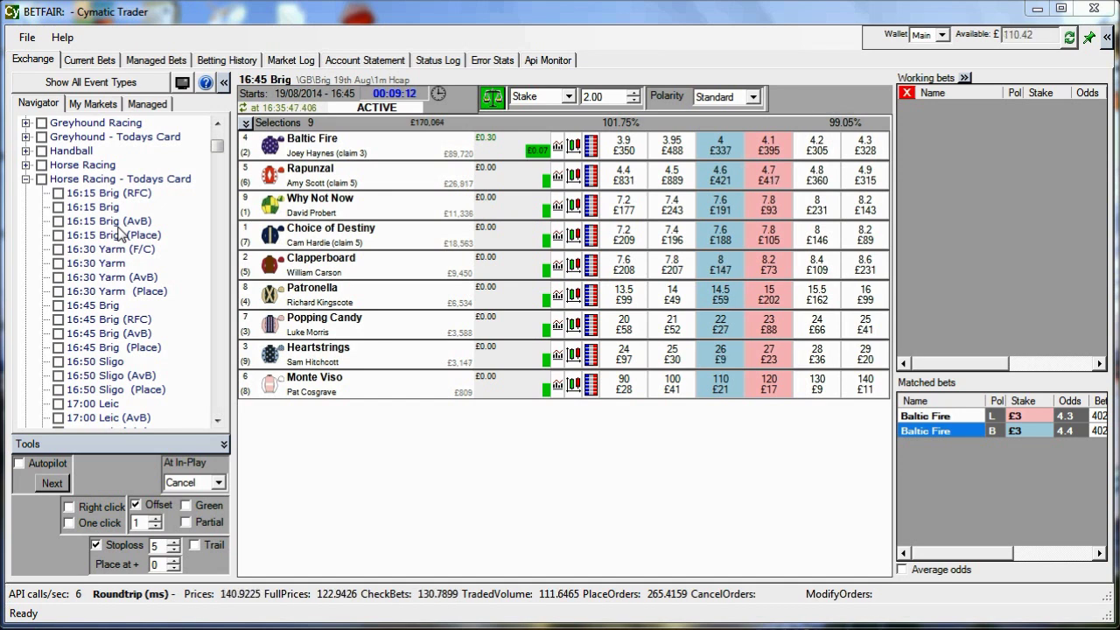
Step: Select the 16:45 Brig market and open Baltic Fire's price ladder
left_click(108, 305)
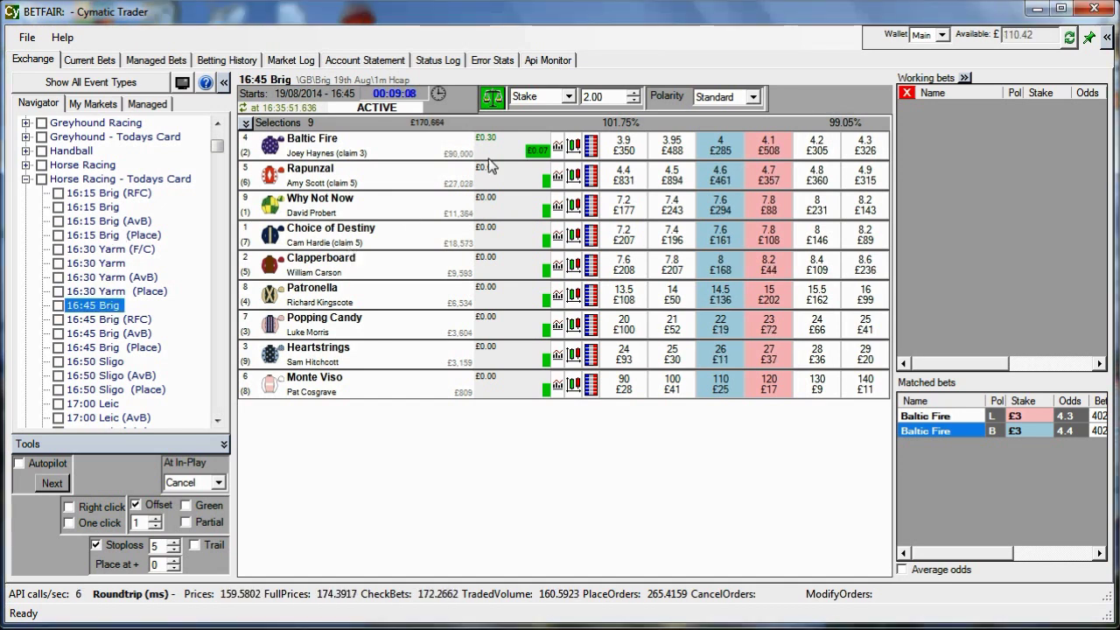
left_click(589, 150)
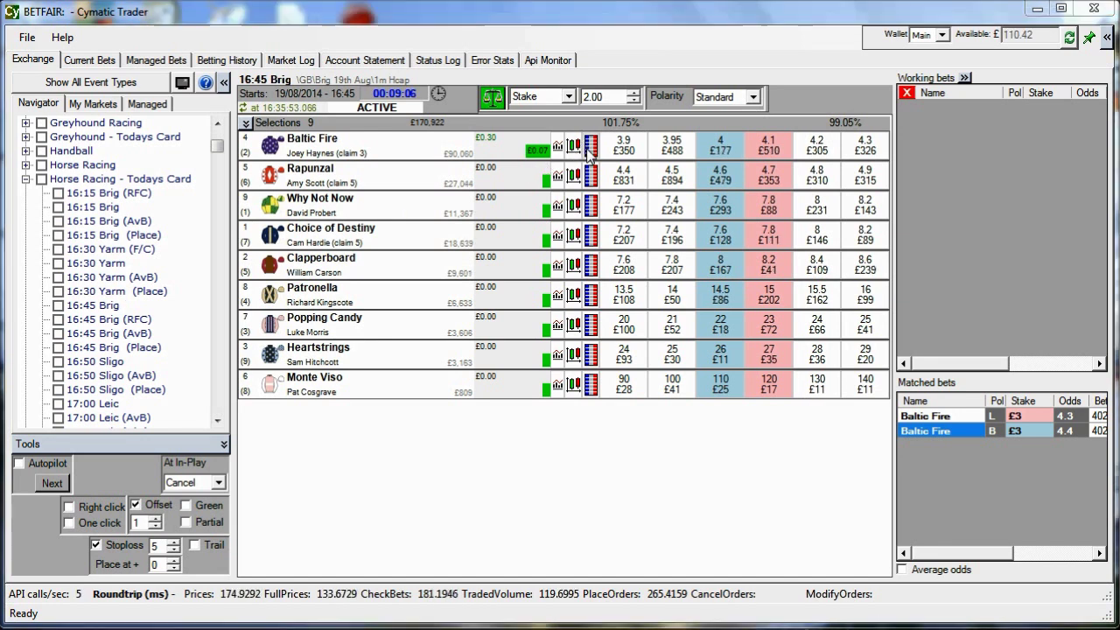
Step: Drag the Baltic Fire ladder window to the centre-right, clear of the market list
left_click_drag(206, 6, 676, 18)
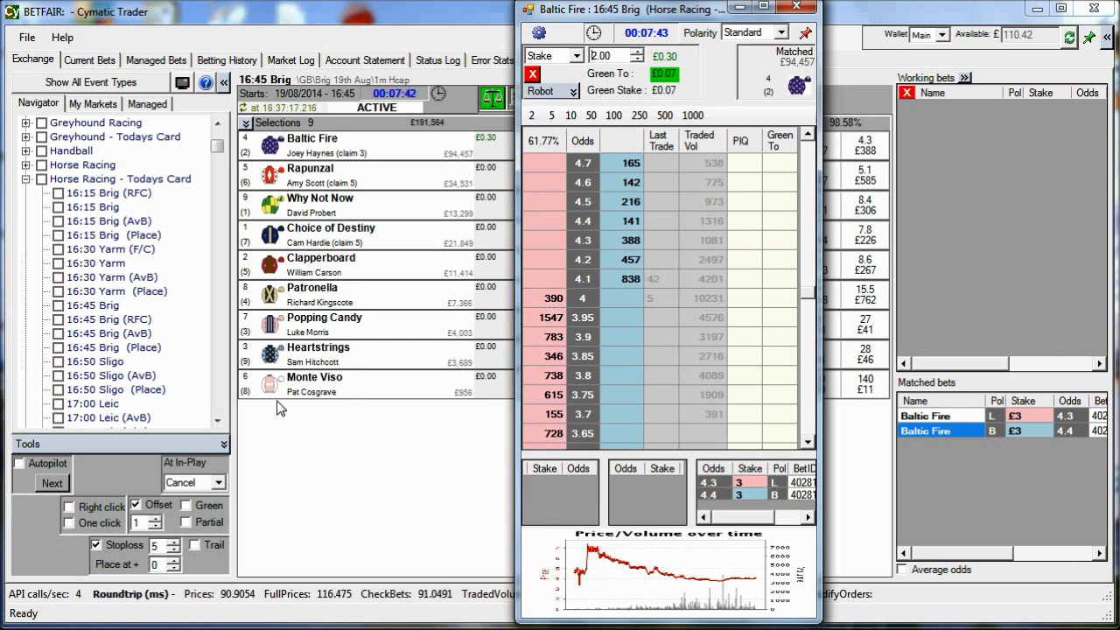
Step: Enable Green, raise the stake from 2.00 to 3.00, and back Baltic Fire for £3 at 4.1
left_click(187, 506)
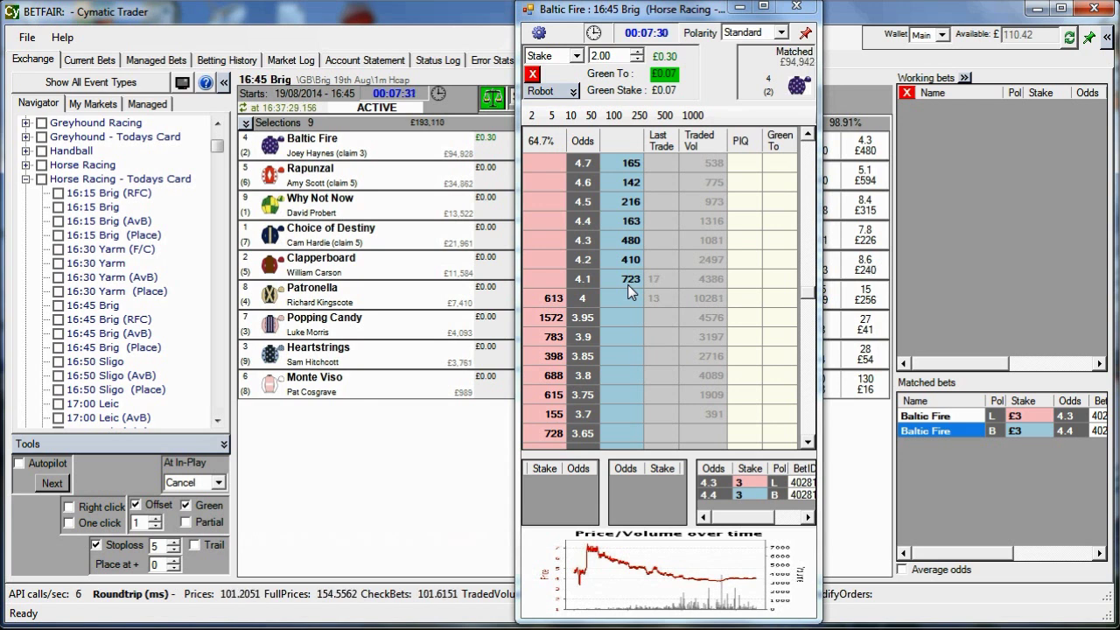
left_click(637, 52)
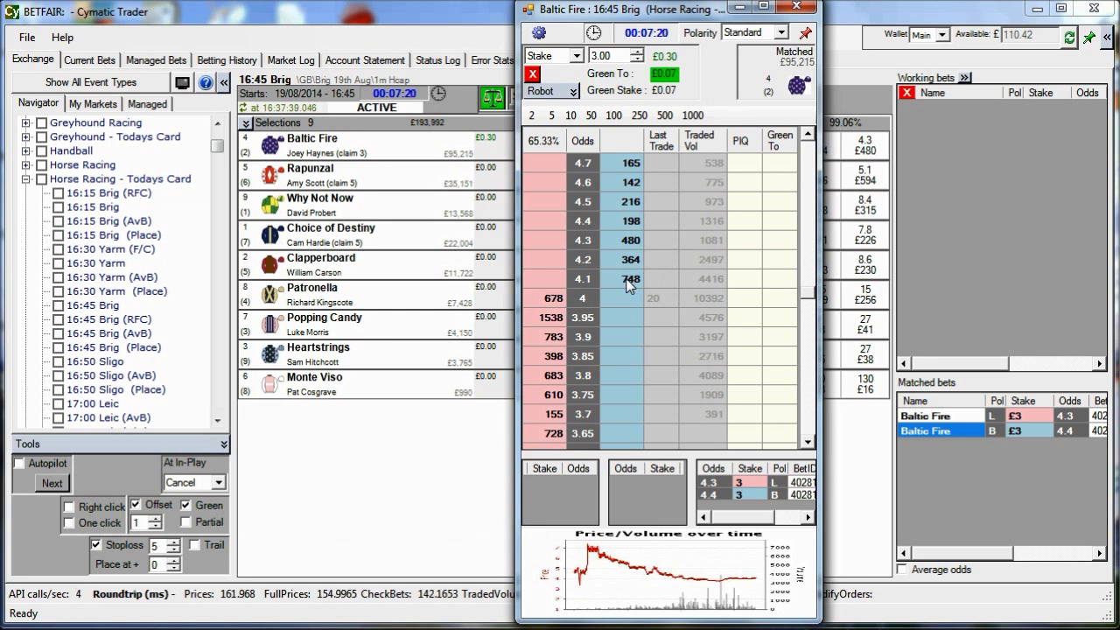
left_click(626, 281)
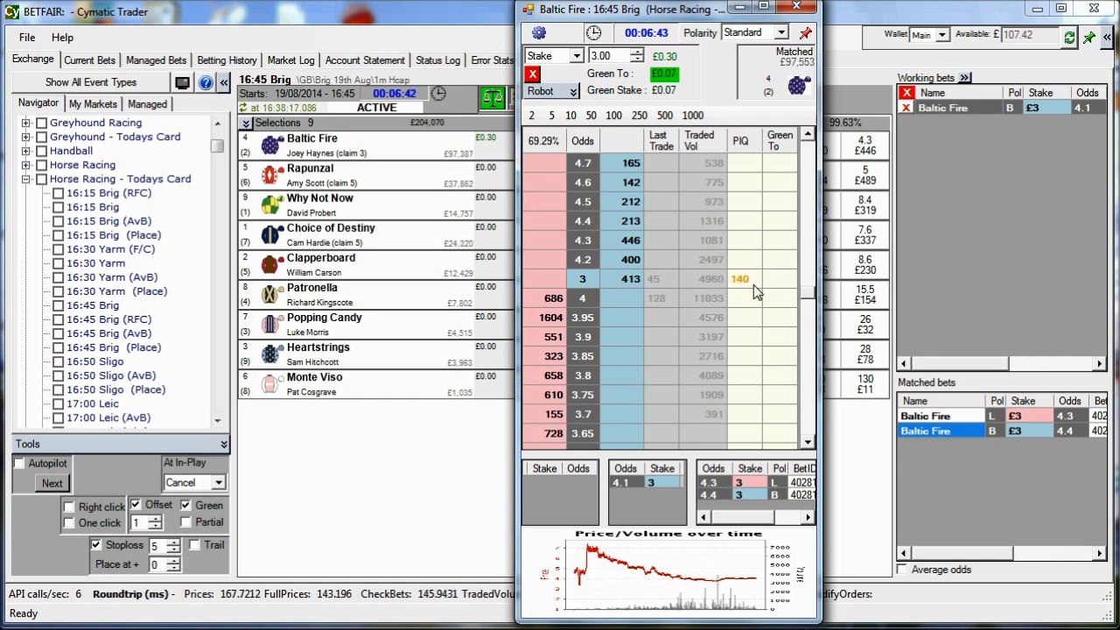
Step: Get the £3 back at 4.1 matched, triggering an automatic £3.08 offset lay at 4
left_click(619, 294)
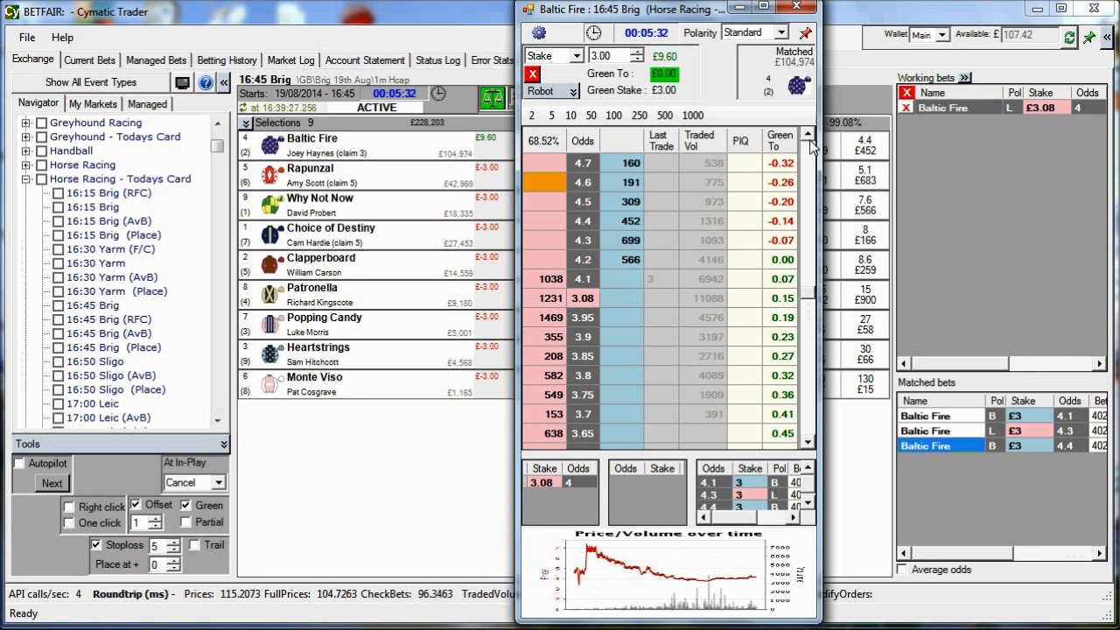
Step: Scroll the ladder to follow the price until the £3.08 lay at 4 matches
scroll(552, 188, "up", 3)
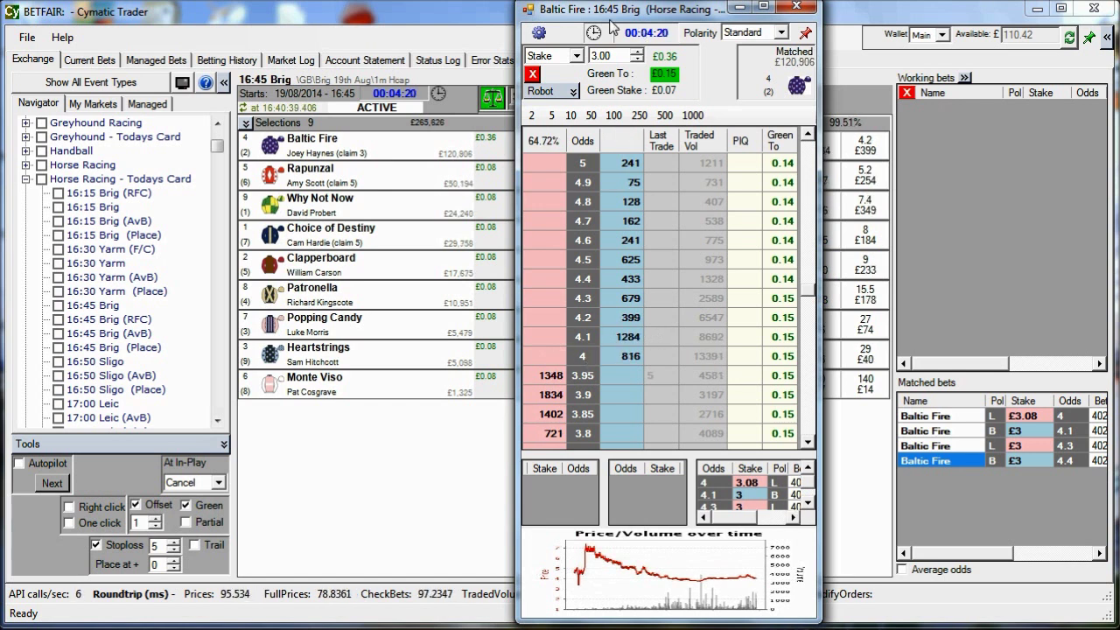
Step: Nudge the ladder window and heighten the bet list to show all Baltic Fire bets
left_click_drag(604, 15, 681, 22)
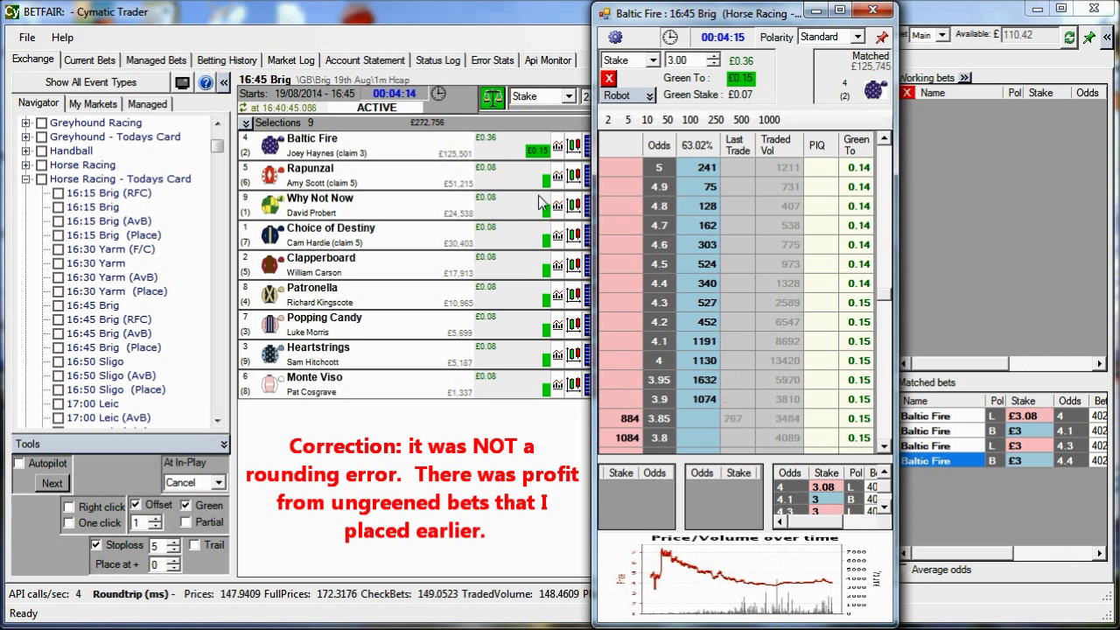
scroll(662, 297, "down", 3)
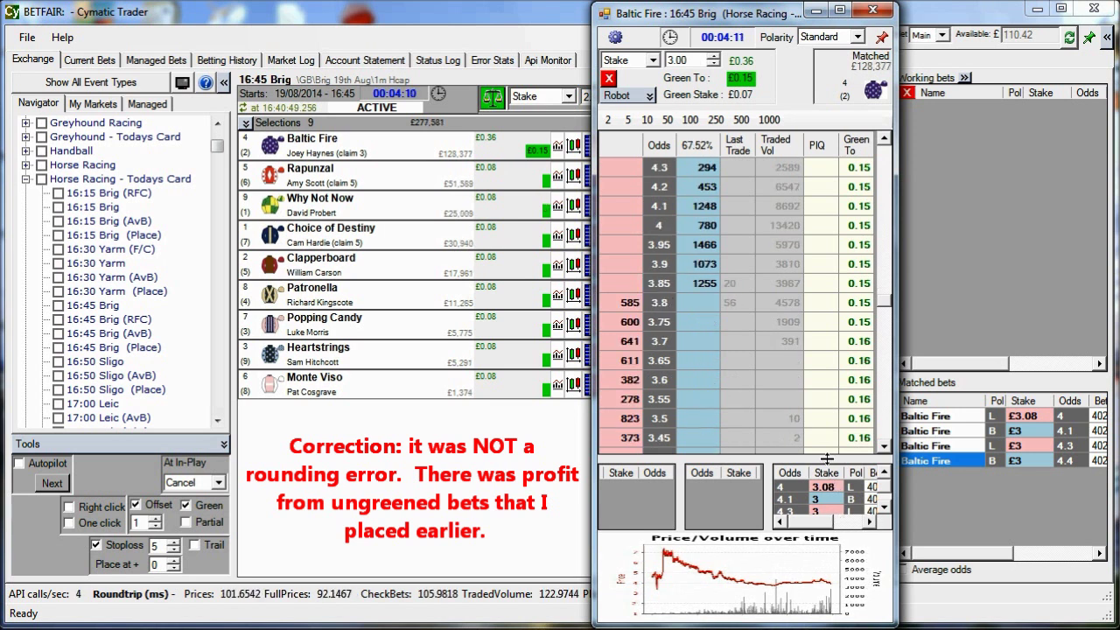
left_click_drag(824, 458, 824, 411)
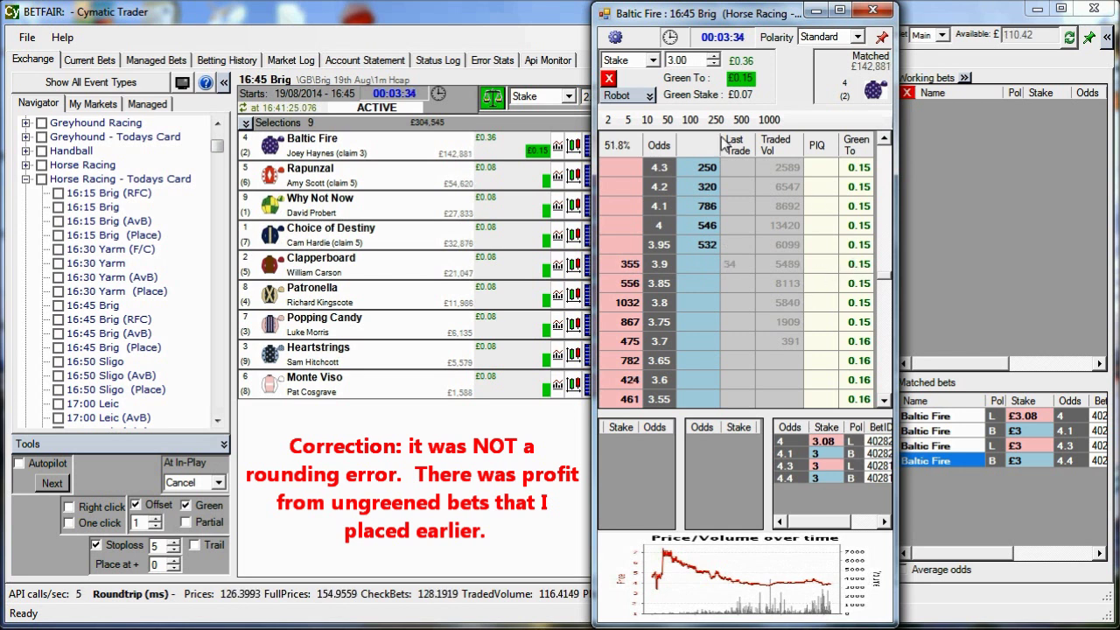
Step: Green up Baltic Fire with a £0.07 lay at 3.95, giving £0.15 on every runner
left_click(741, 79)
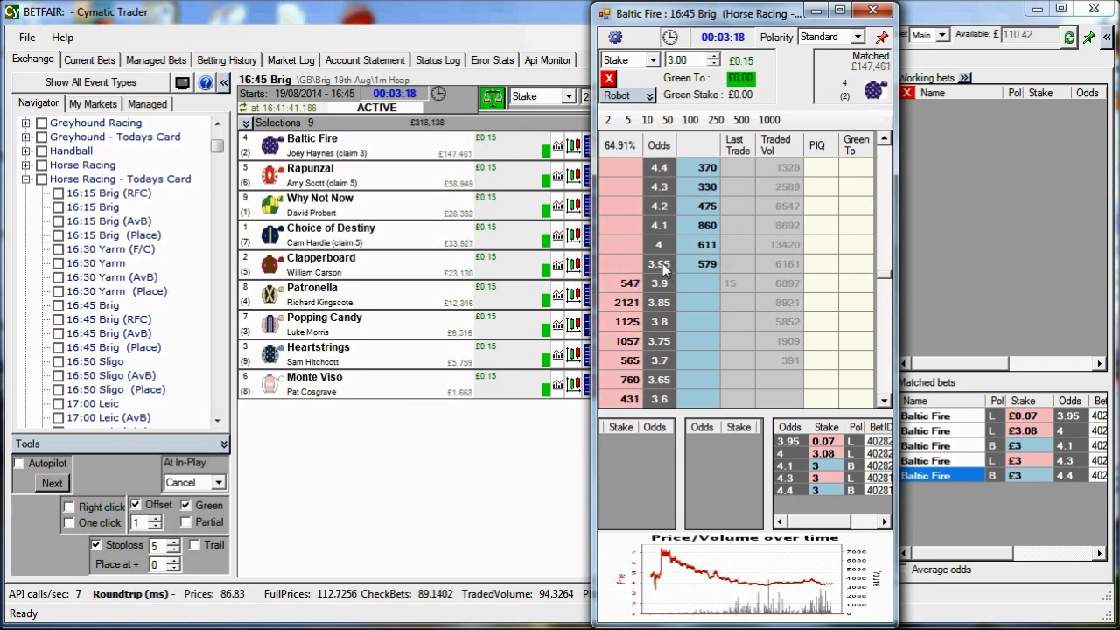
left_click(705, 265)
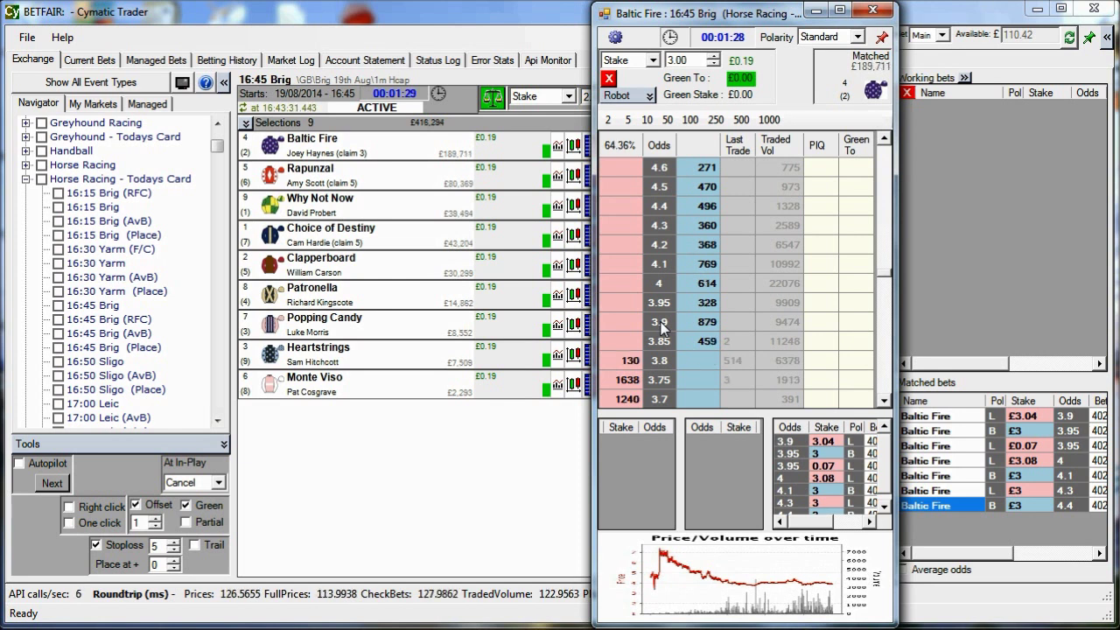
left_click(661, 322)
scroll(661, 326, "down", 2)
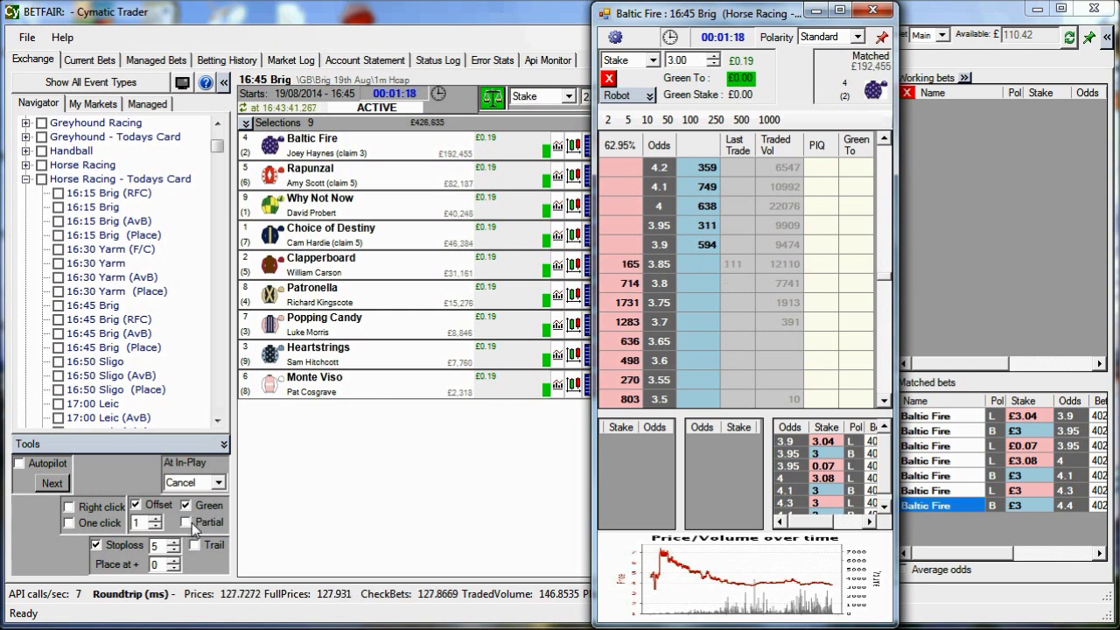
Step: Step the Baltic Fire stake up through 6.00 to 10.00
left_click(714, 57)
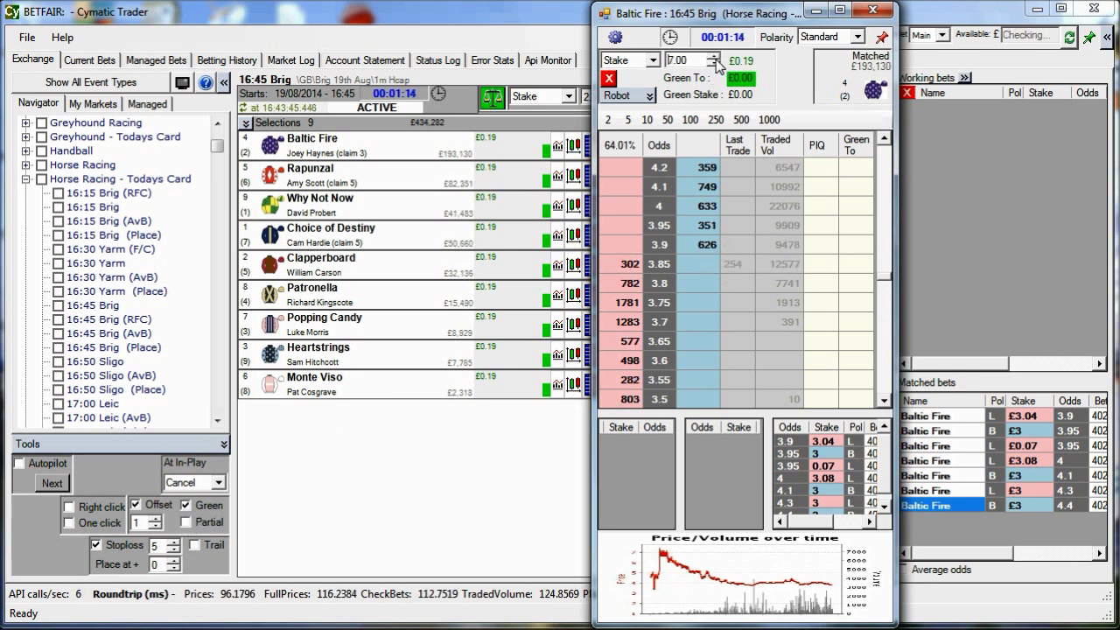
left_click(714, 57)
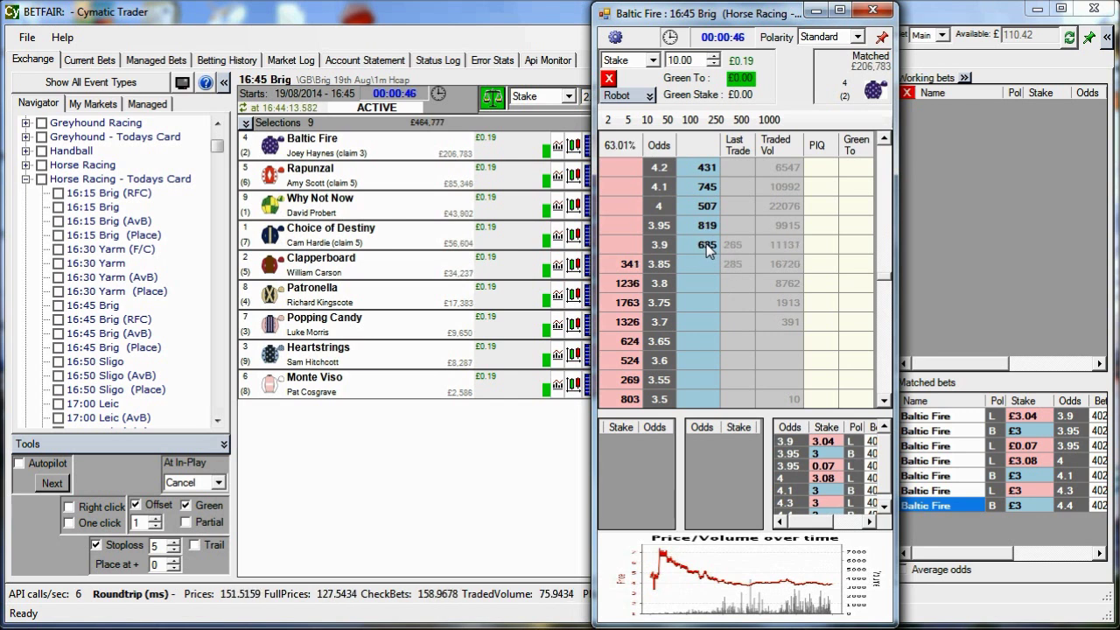
Step: Set the Tools offset to 5 ticks and the stop loss to 10
left_click(155, 519)
left_click(155, 519)
left_click(155, 519)
left_click(154, 519)
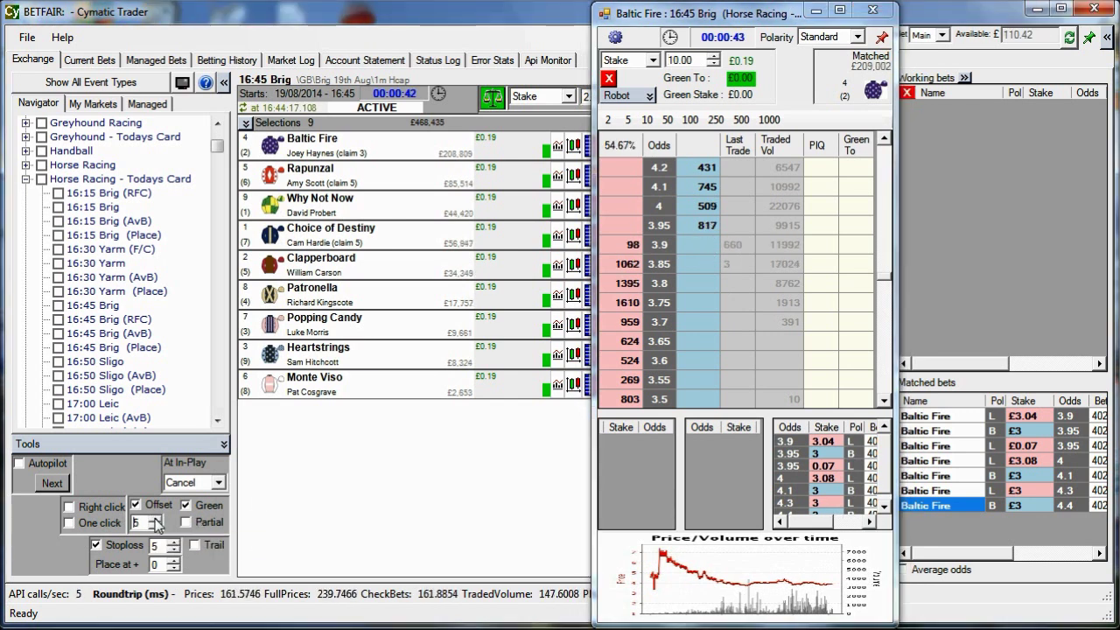
left_click(174, 542)
left_click(174, 541)
left_click(174, 541)
left_click(175, 542)
left_click(174, 542)
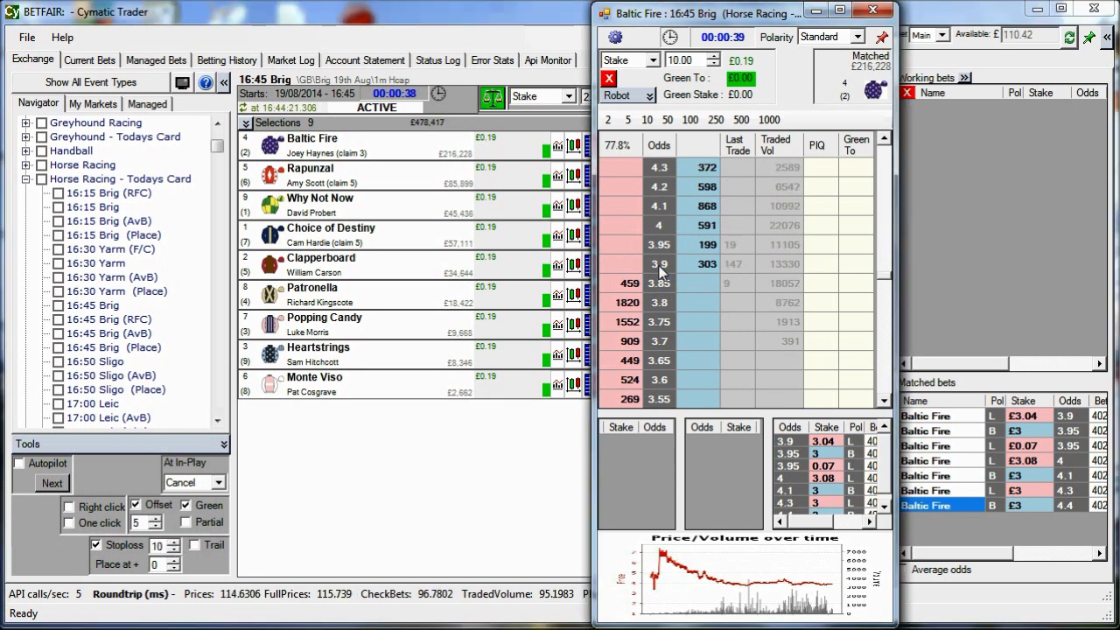
Step: Set the stake to 3 and back Baltic Fire for £3 at 3.9
double_click(678, 59)
type("3")
left_click(701, 268)
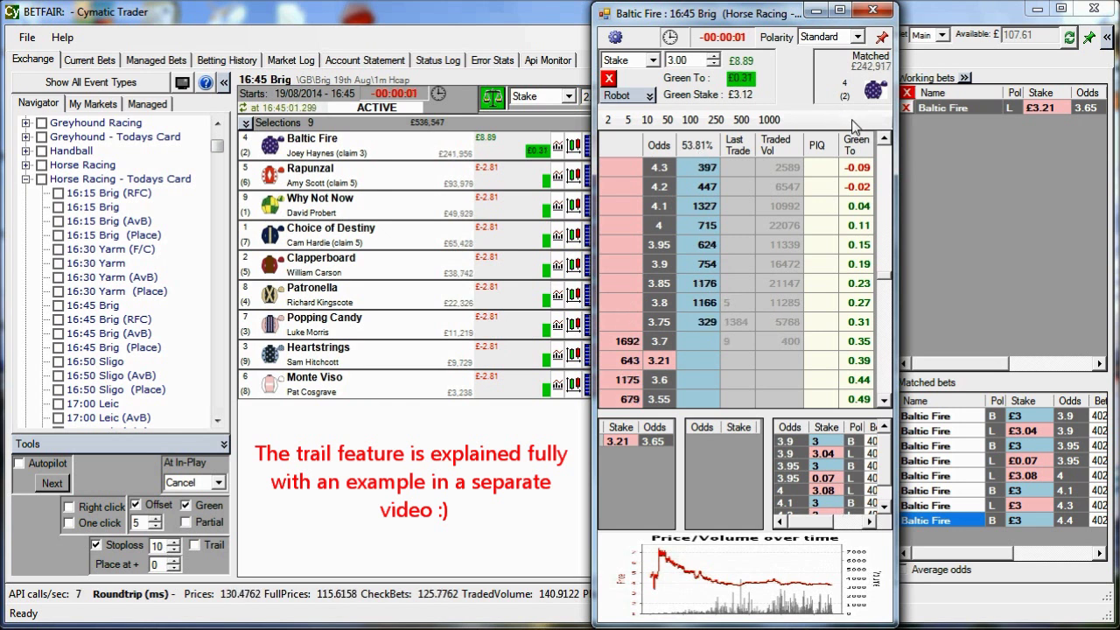
Step: Scroll the Baltic Fire ladder and drag its lower splitter down to show more price rows
left_click(884, 142)
left_click(885, 143)
left_click(885, 144)
left_click(885, 143)
left_click(886, 142)
left_click(886, 143)
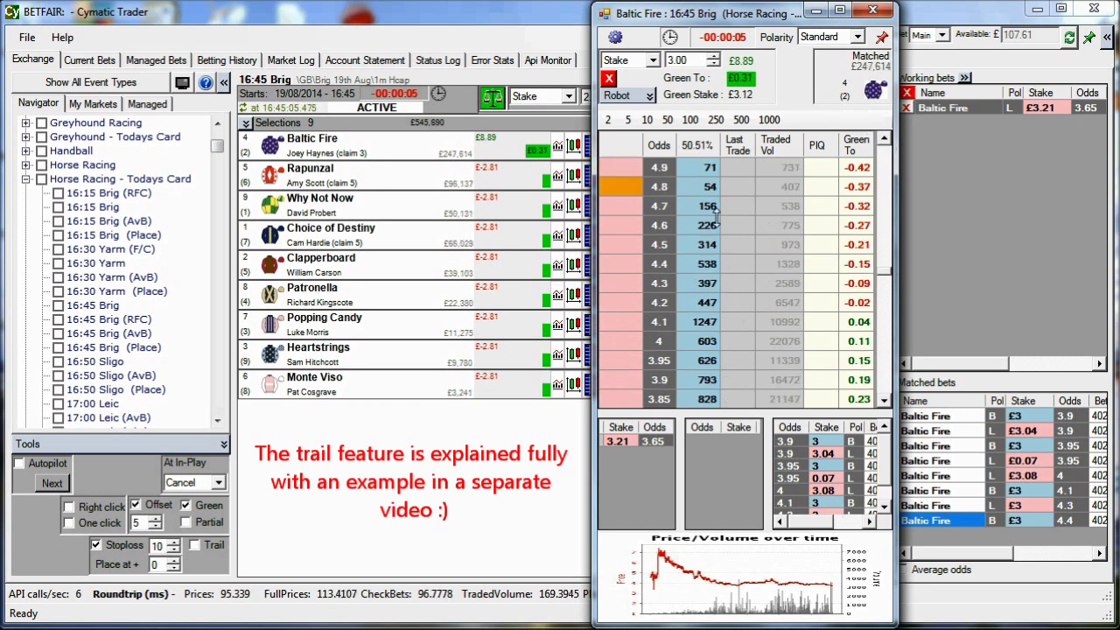
left_click_drag(718, 417, 722, 457)
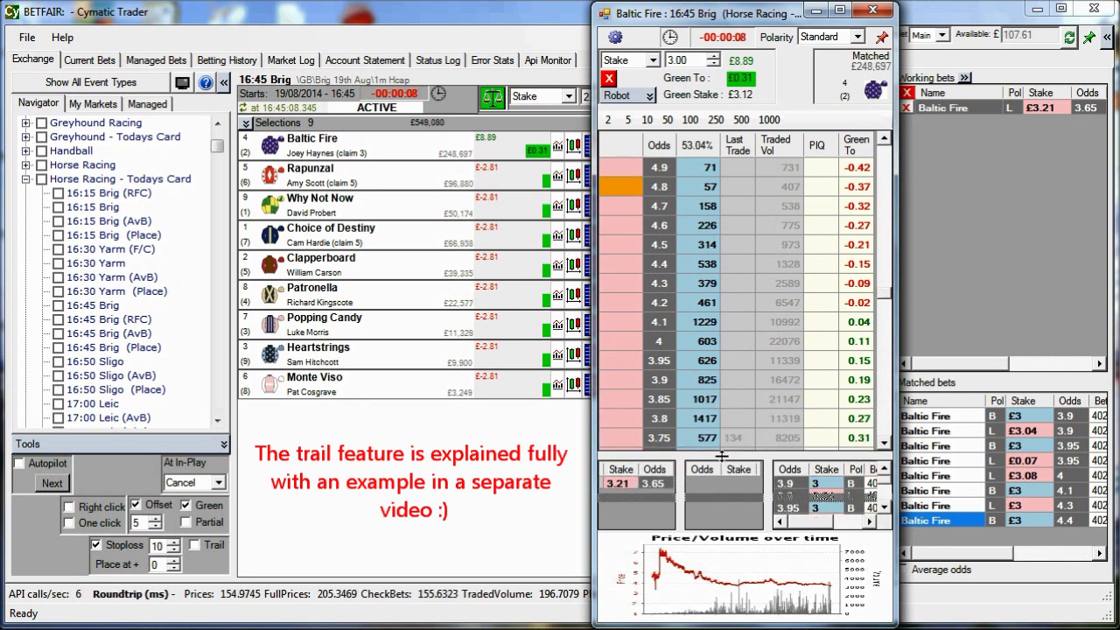
left_click(885, 444)
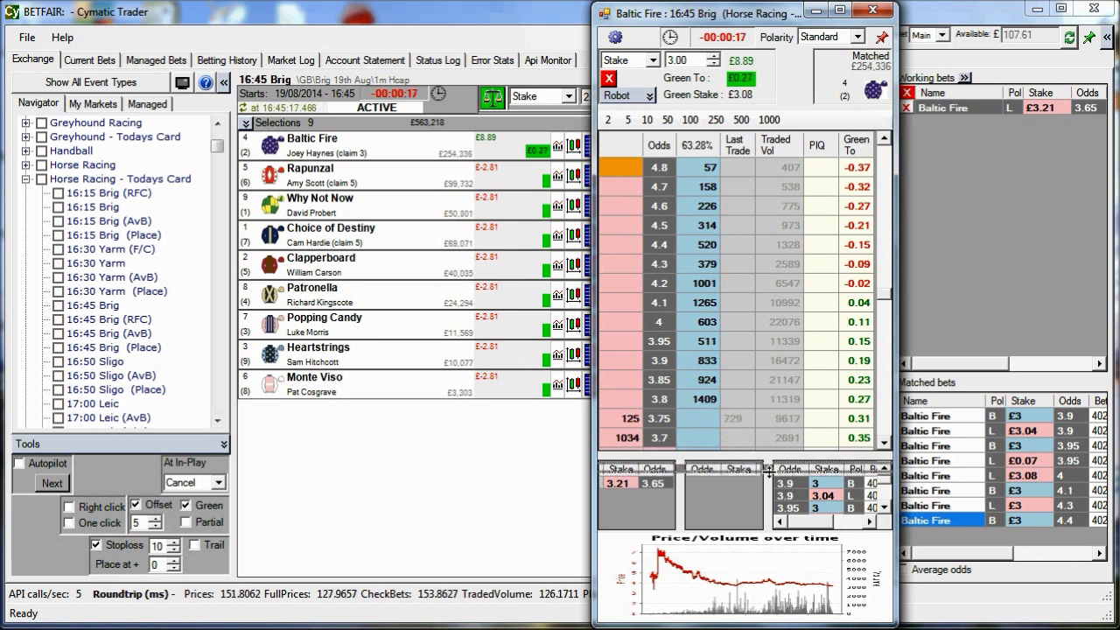
left_click_drag(770, 476, 772, 492)
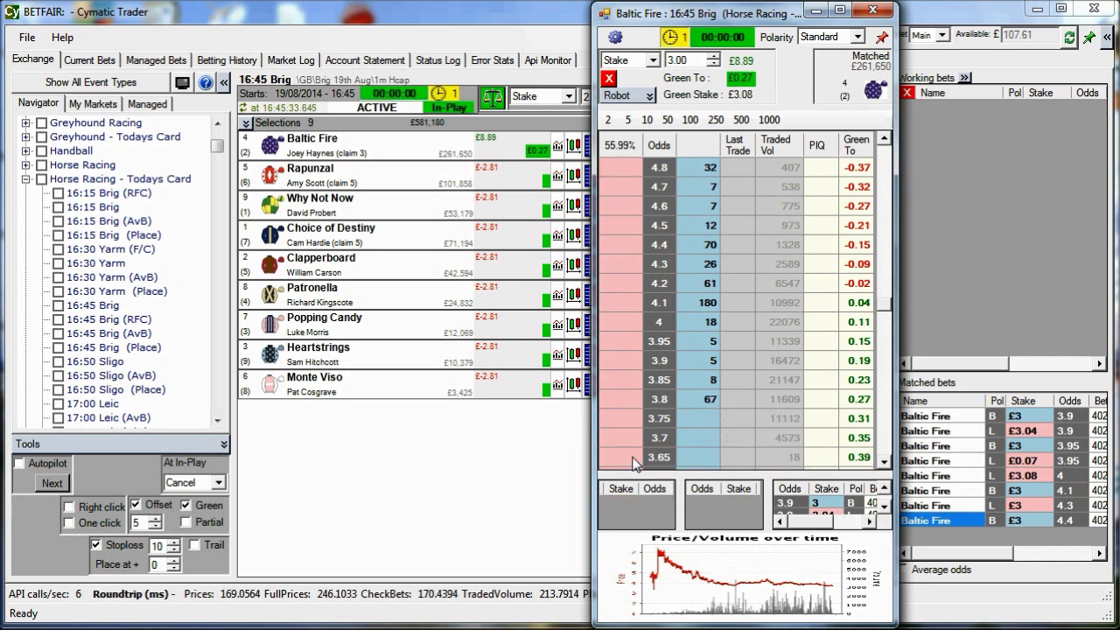
Step: Green up the Baltic Fire position, matching a £3.34 lay at 3.35 to spread profit across runners
left_click(534, 150)
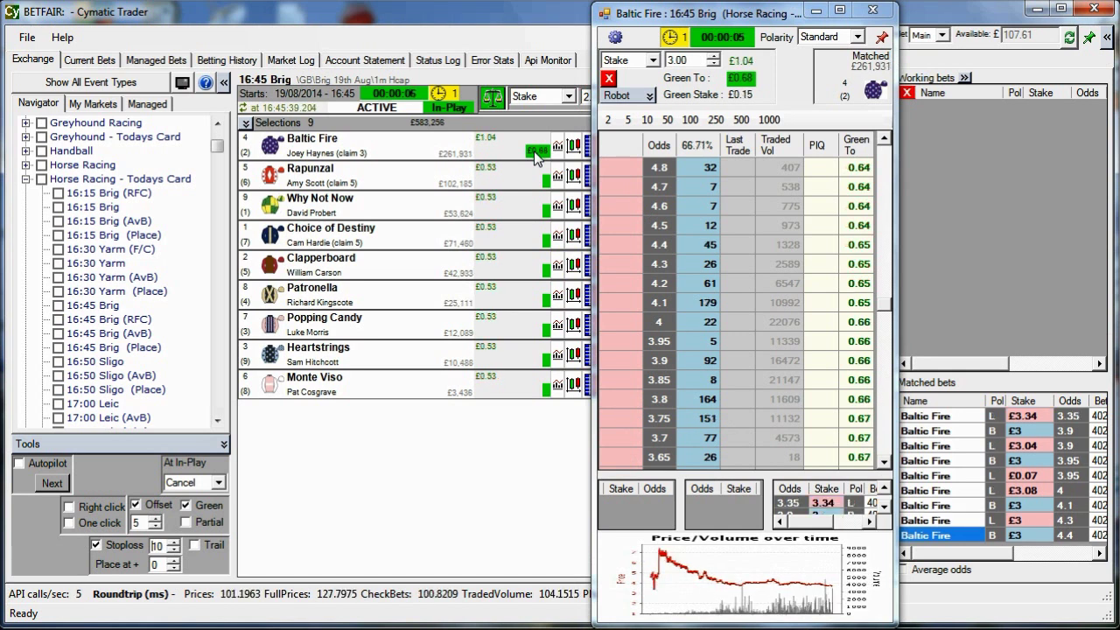